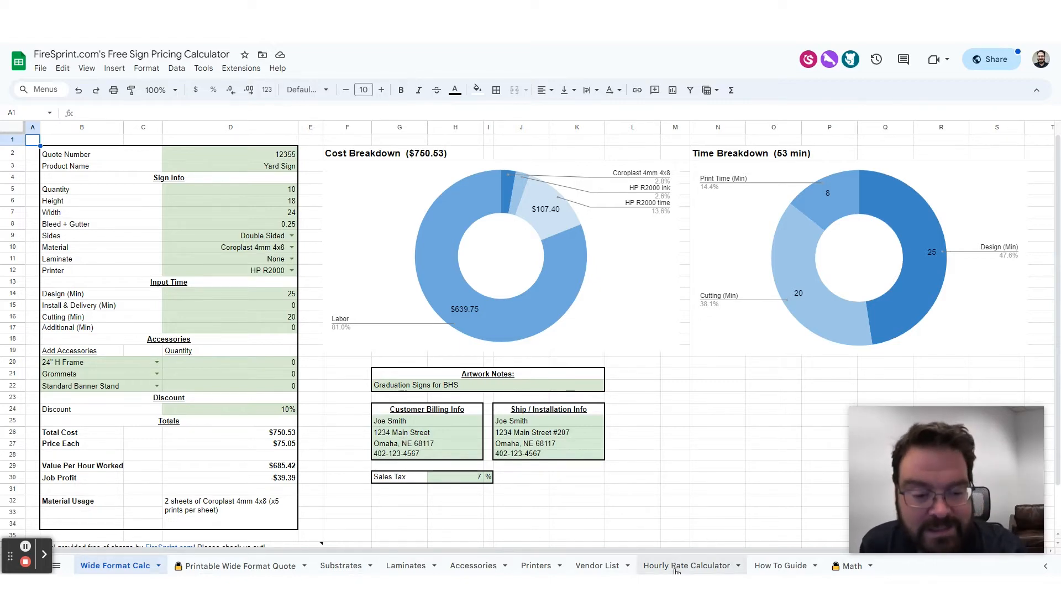
# Step: On the Hourly Rate Calculator sheet, add a Trash Removal expense with a monthly cost of $33 below Gas & Oil Changes
pyautogui.click(675, 568)
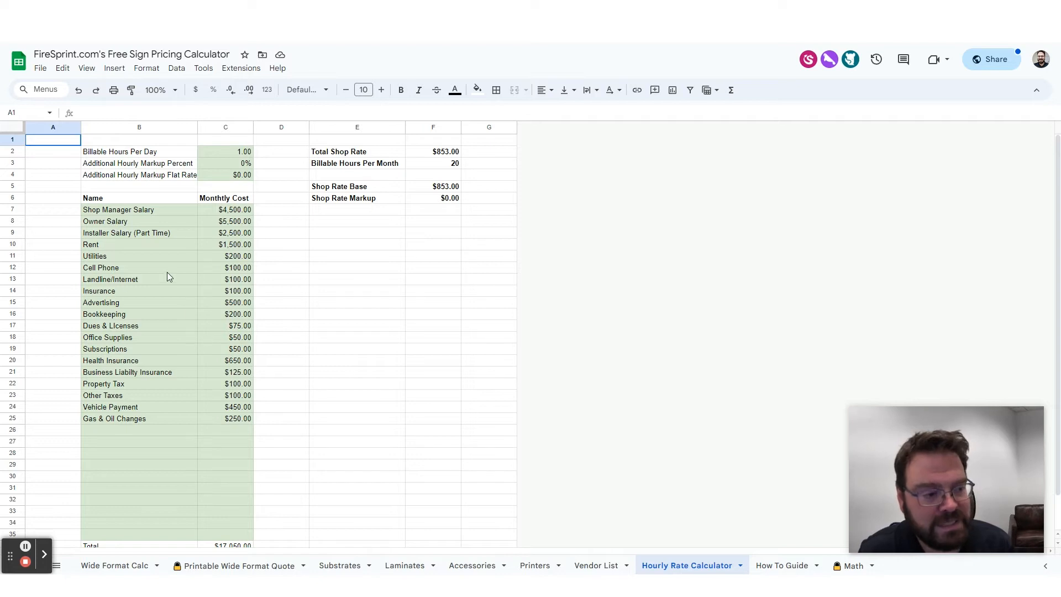
pyautogui.click(142, 431)
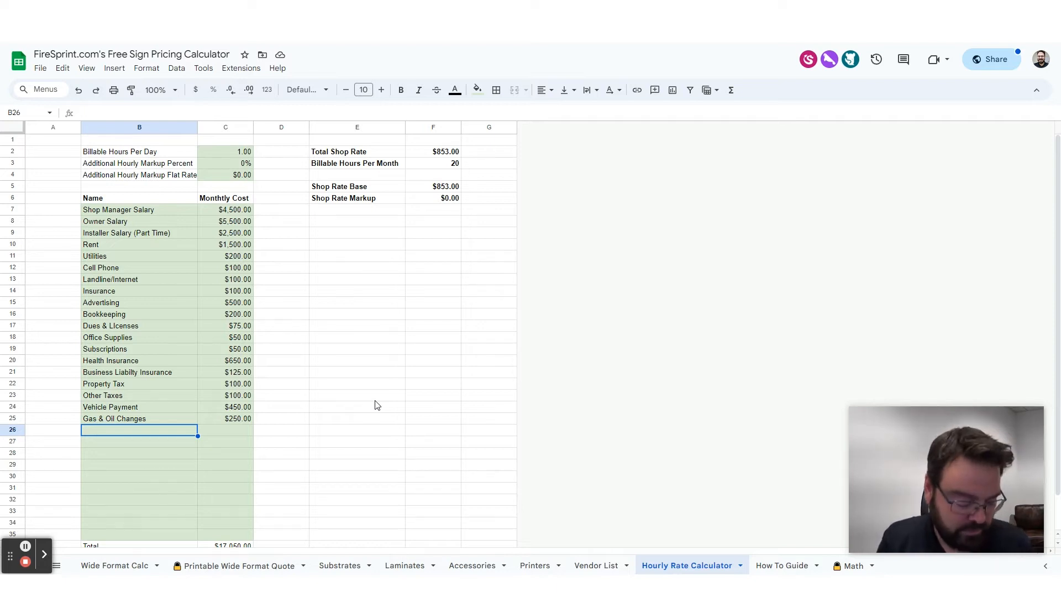
pyautogui.write('Trash Remova')
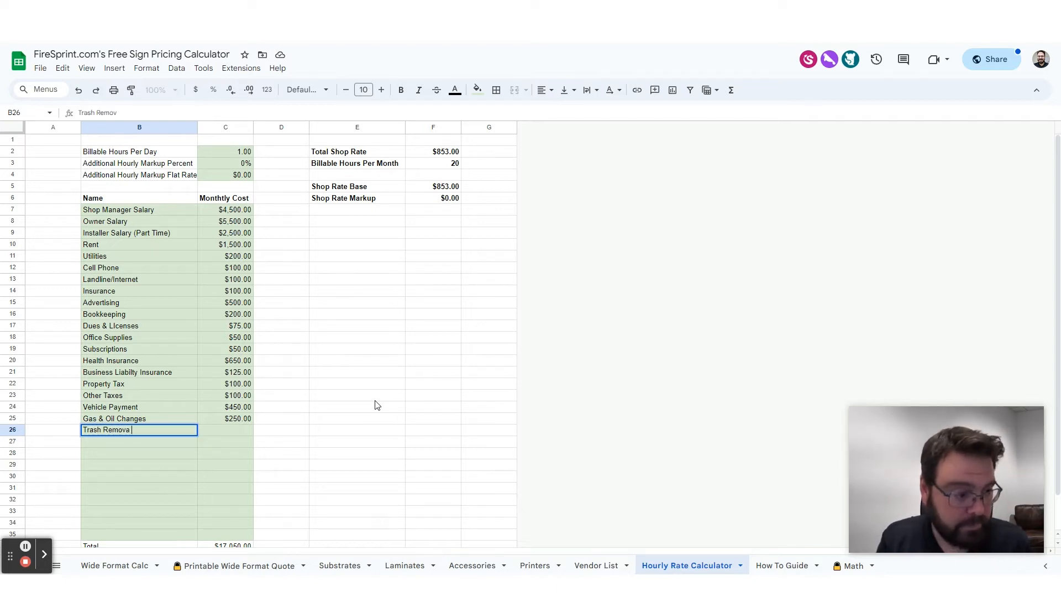
pyautogui.write('l')
pyautogui.press('Tab')
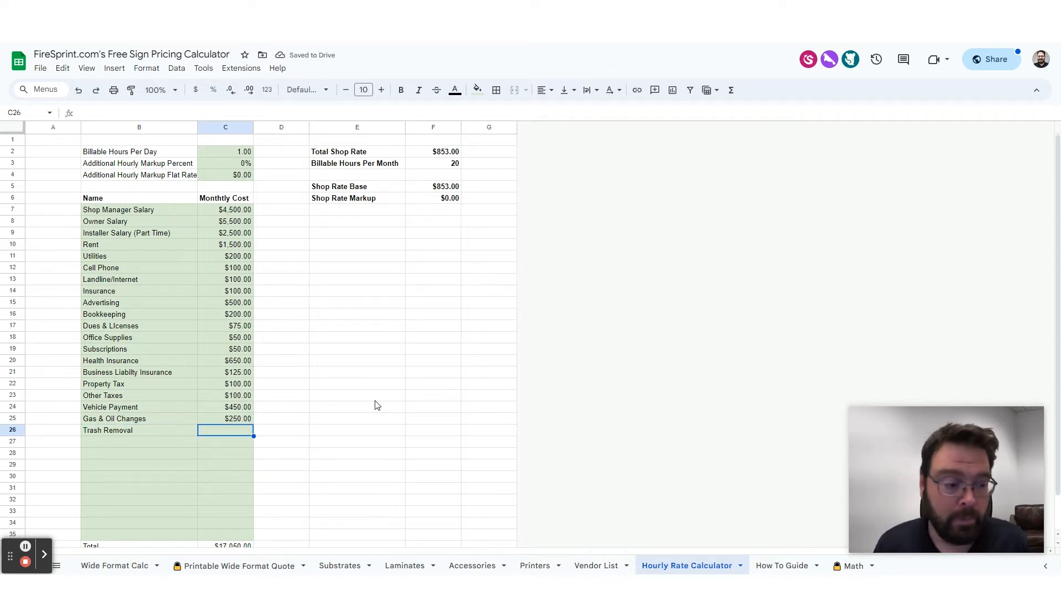
pyautogui.write('33')
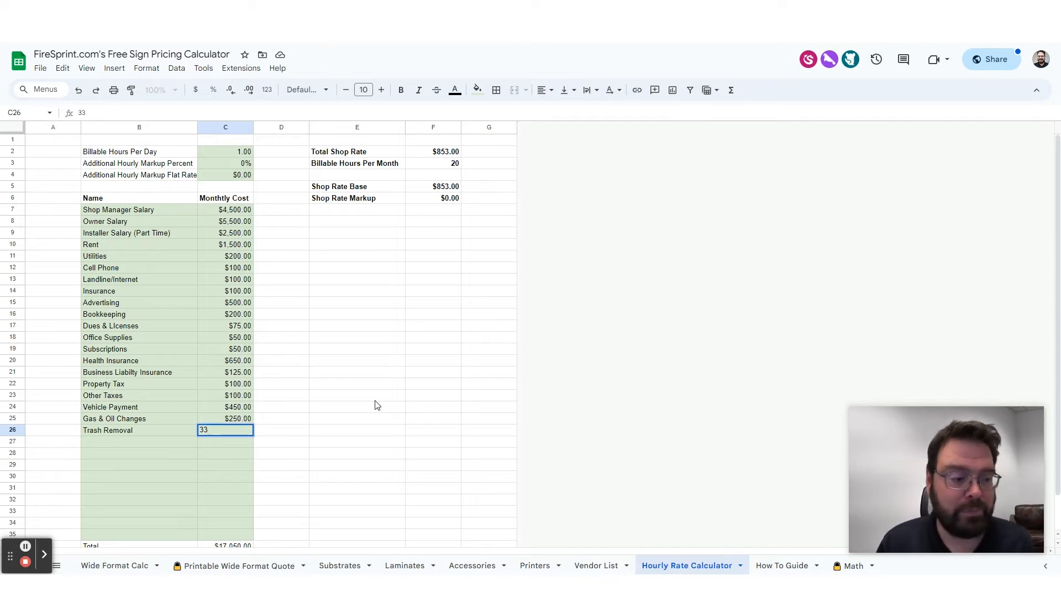
pyautogui.press('Return')
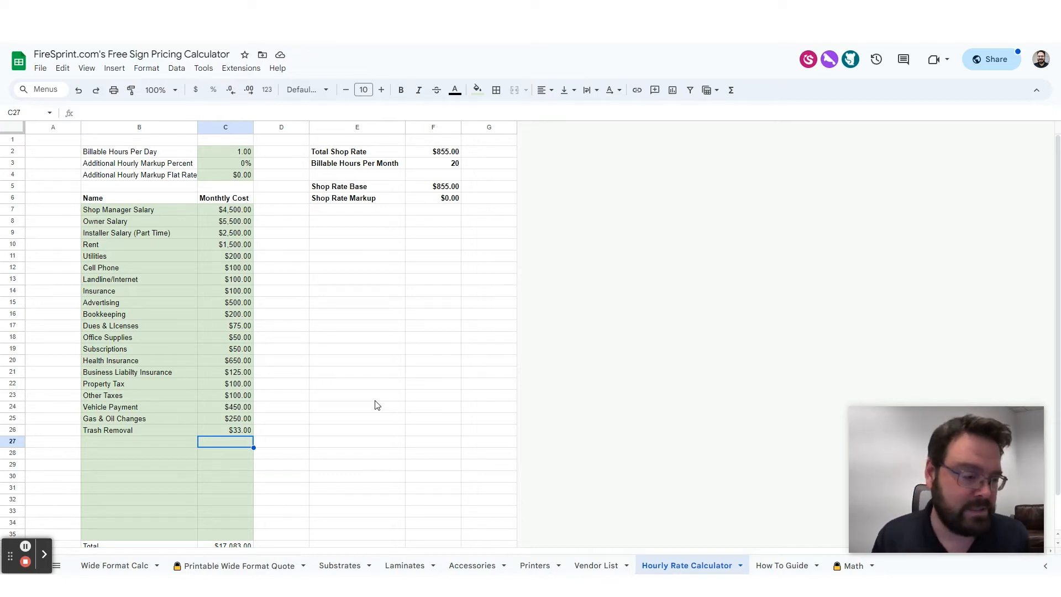
# Step: Add a Printer Payment expense with a monthly cost of $600 in the row below Trash Removal
pyautogui.press('Left')
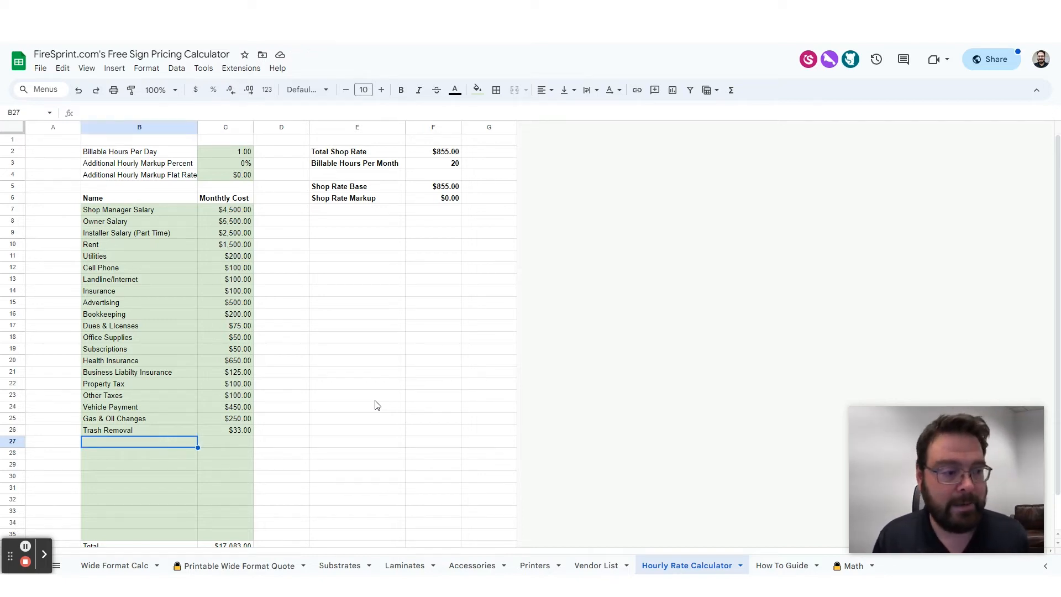
pyautogui.write('P')
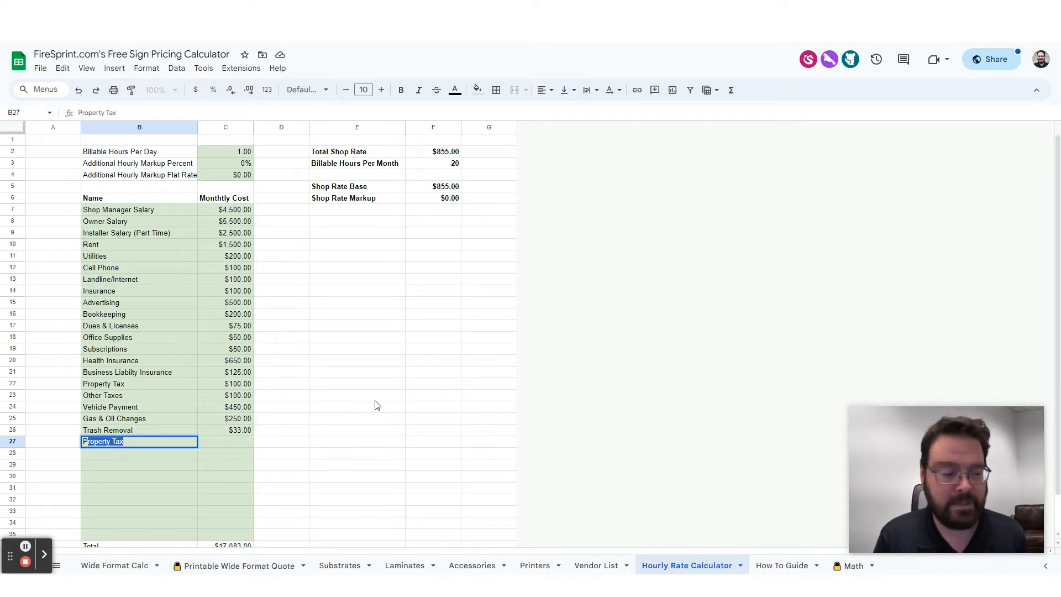
pyautogui.write('rinter ')
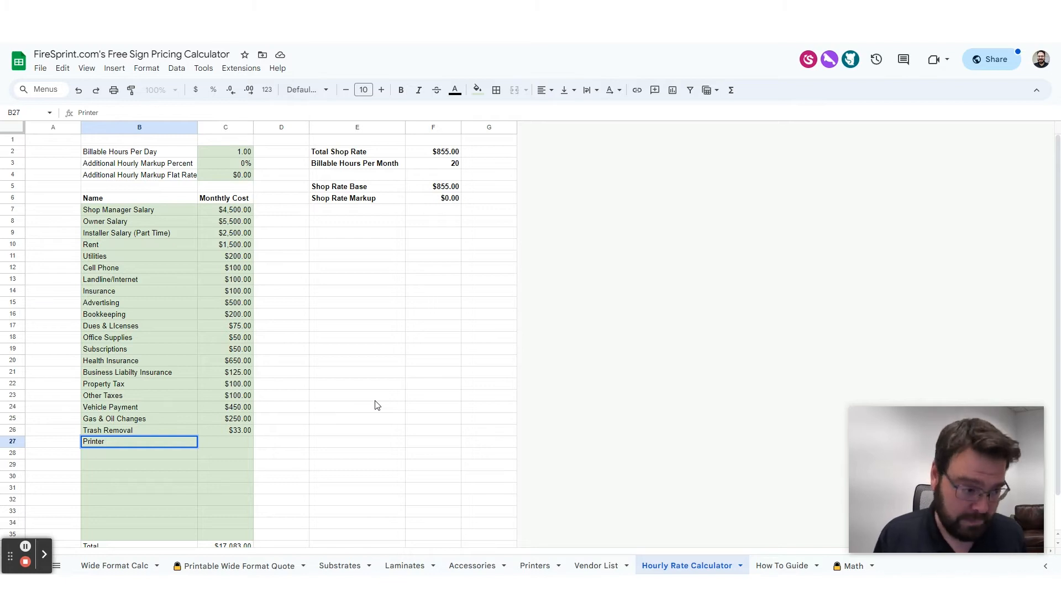
pyautogui.write('Payment')
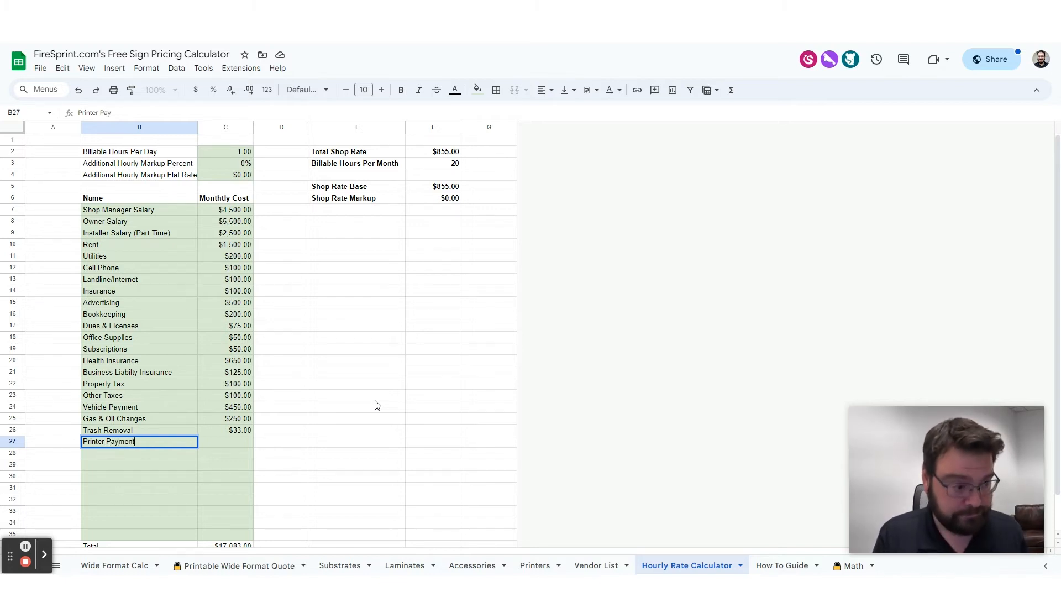
pyautogui.press('Tab')
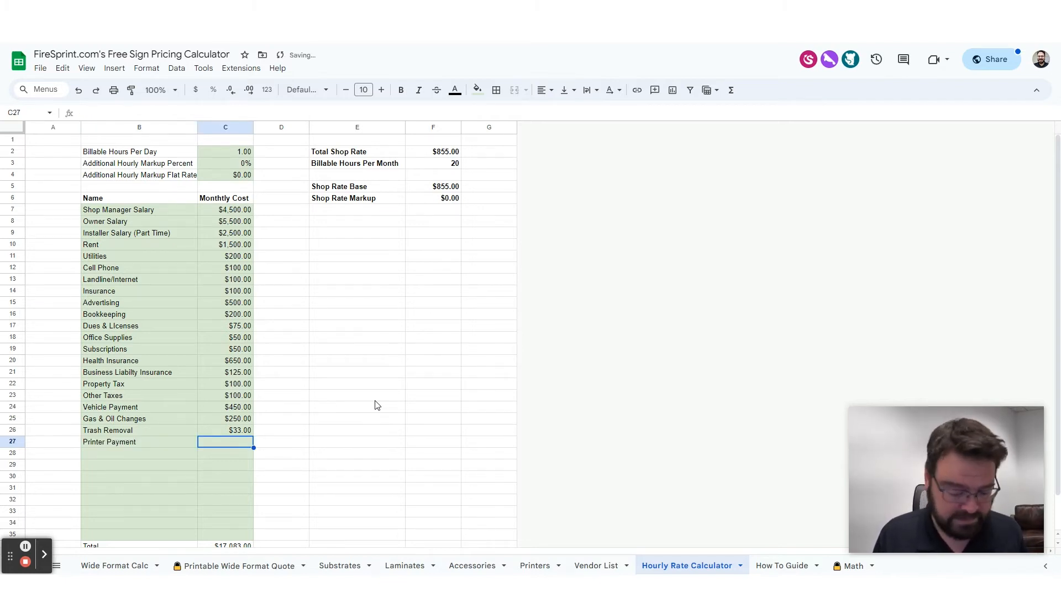
pyautogui.write('600')
pyautogui.press('Tab')
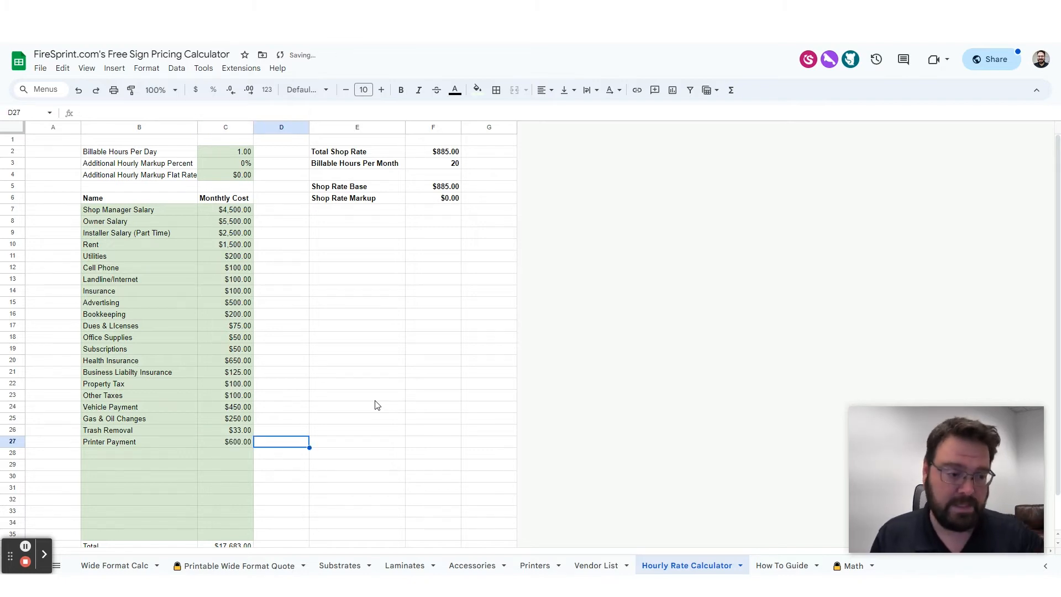
pyautogui.press('Left')
pyautogui.press('Left')
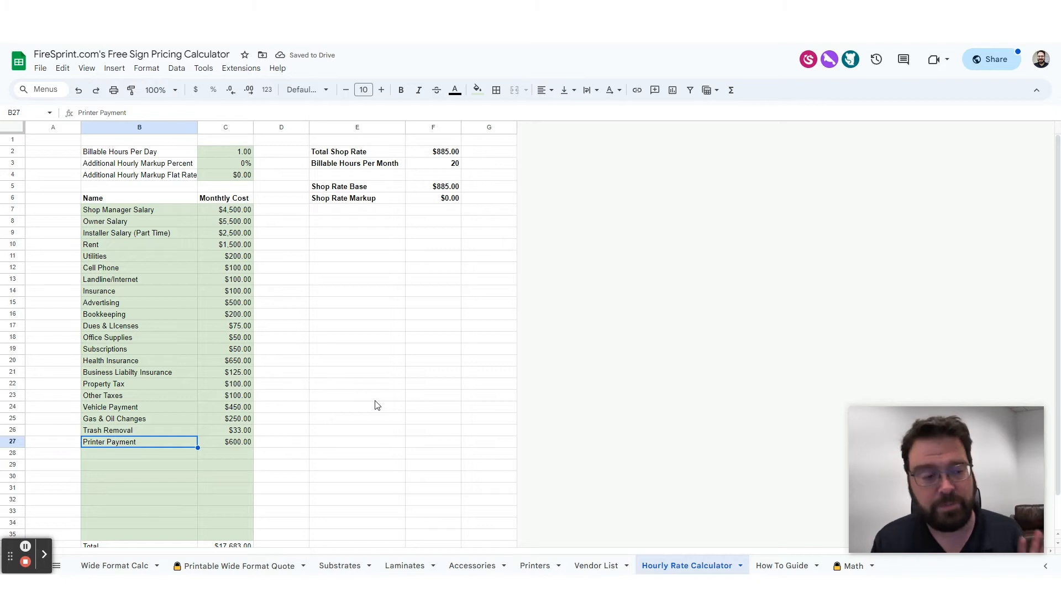
# Step: Examine the total of the monthly costs together with the billable hours per day and per month
pyautogui.scroll(-2, 229, 449)
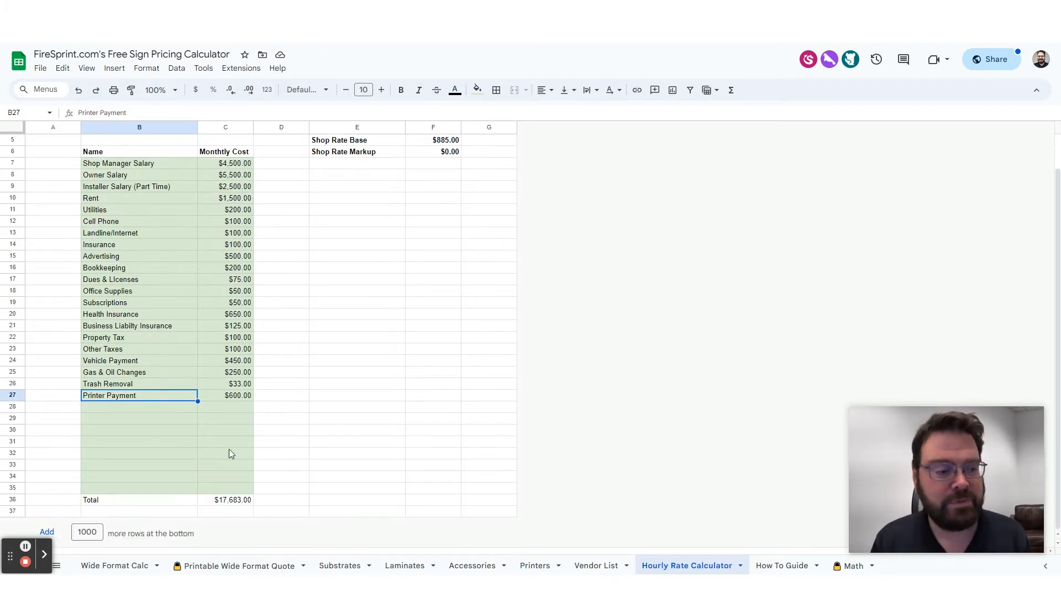
pyautogui.click(221, 504)
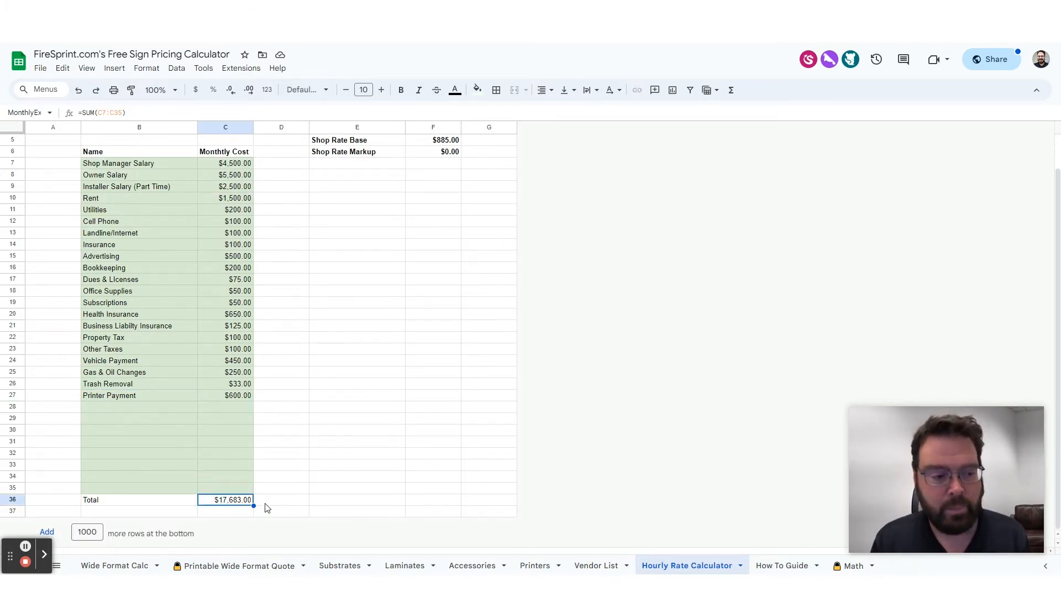
pyautogui.scroll(1, 298, 500)
pyautogui.scroll(1, 298, 500)
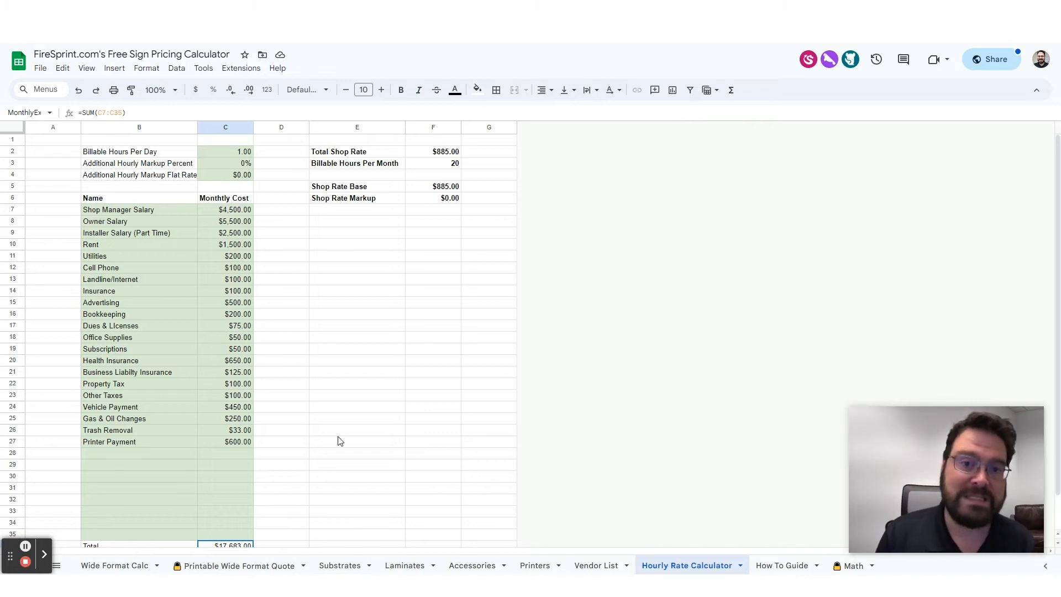
pyautogui.scroll(-1, 327, 407)
pyautogui.click(328, 398)
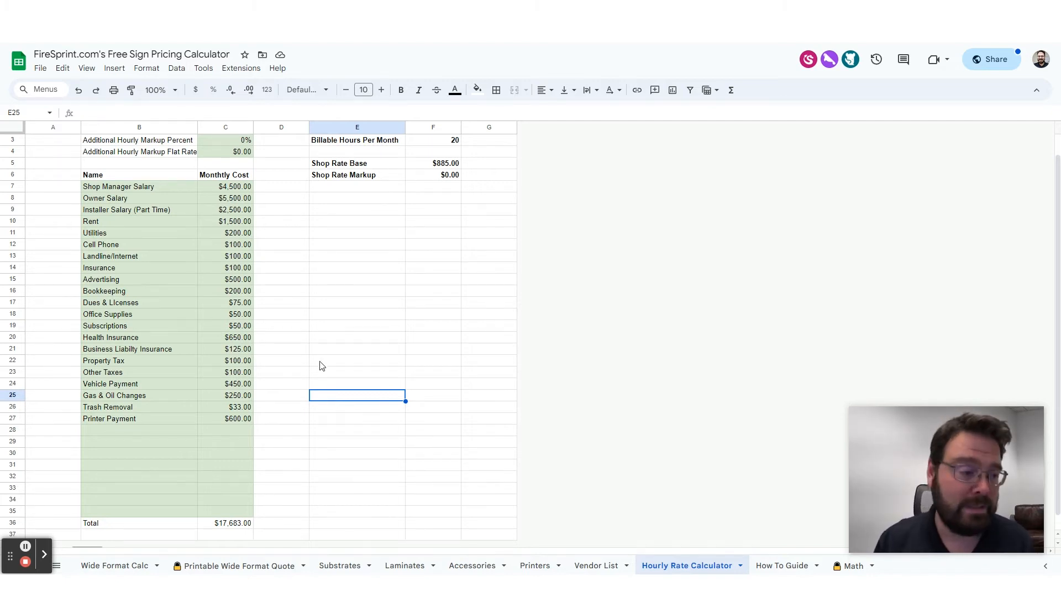
pyautogui.scroll(1, 321, 371)
pyautogui.click(275, 214)
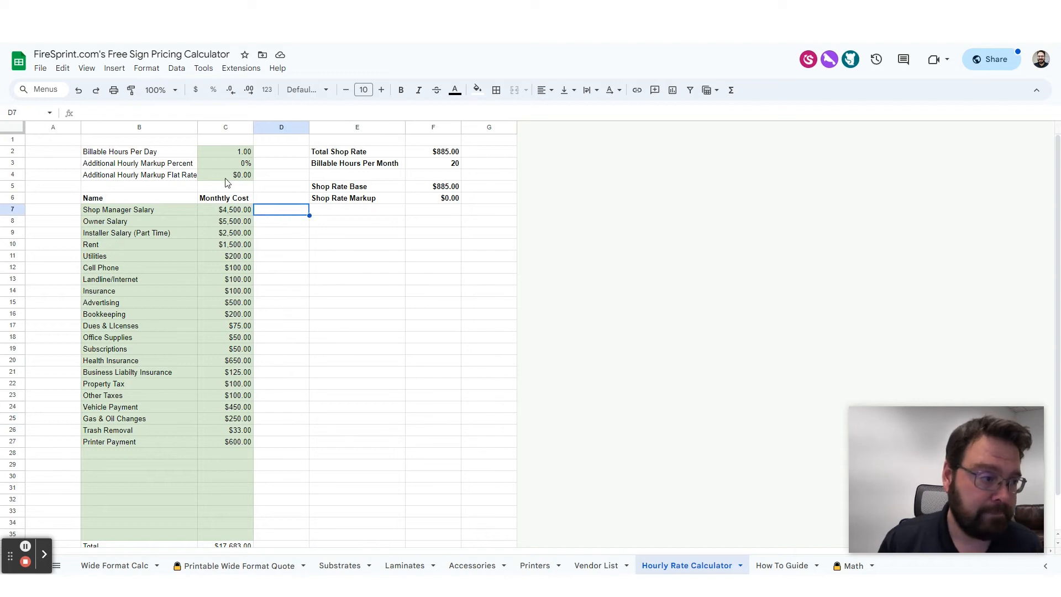
pyautogui.scroll(-2, 243, 439)
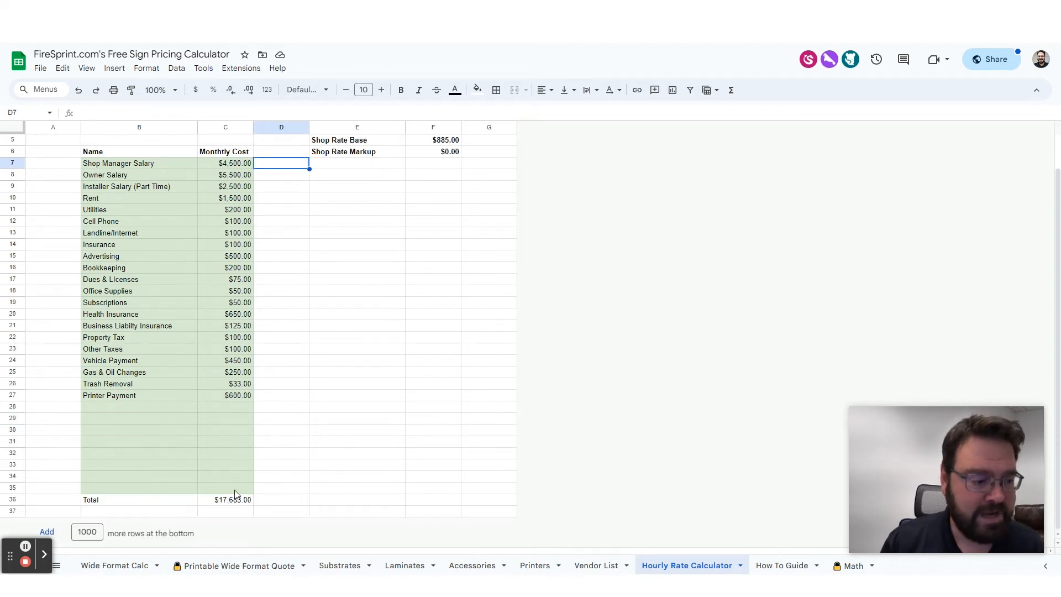
pyautogui.click(232, 500)
pyautogui.scroll(2, 299, 467)
pyautogui.click(224, 150)
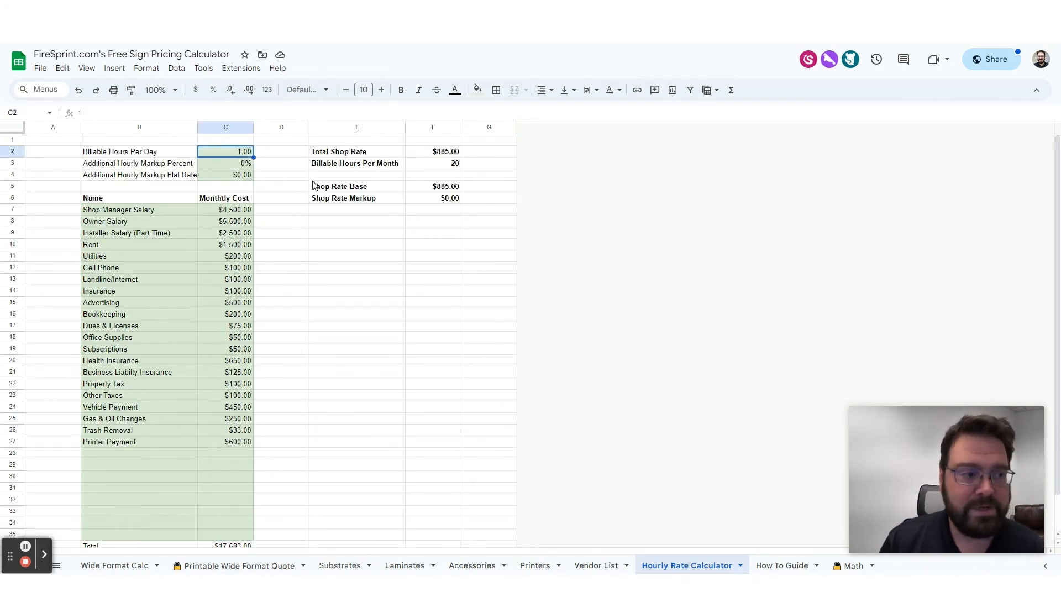
pyautogui.click(437, 163)
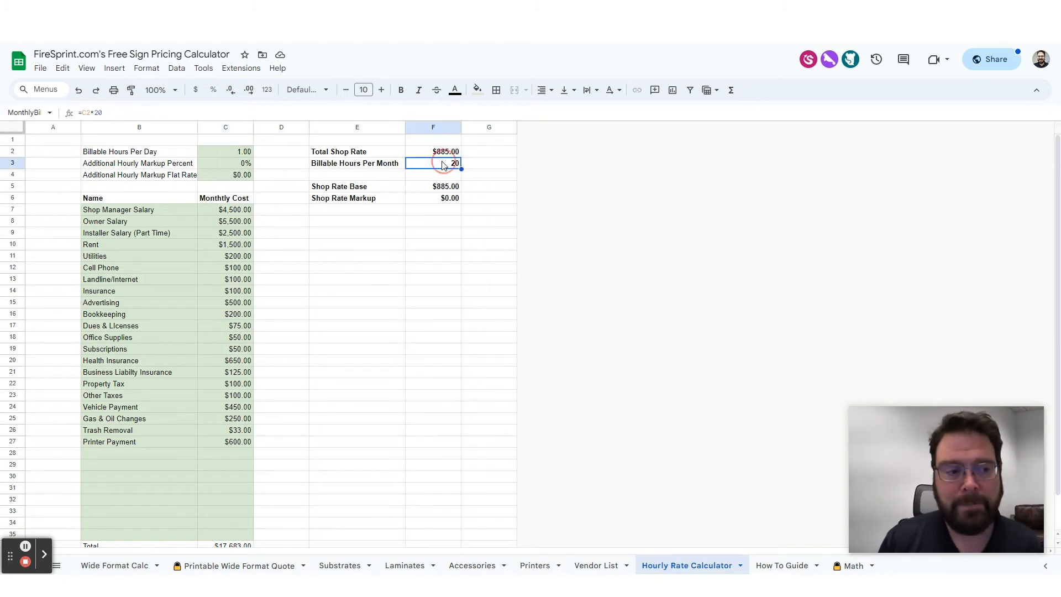
# Step: Note billable hours in column D beside the salaries: 5 for the shop manager, 3 for the owner and 5 for the installer
pyautogui.click(283, 213)
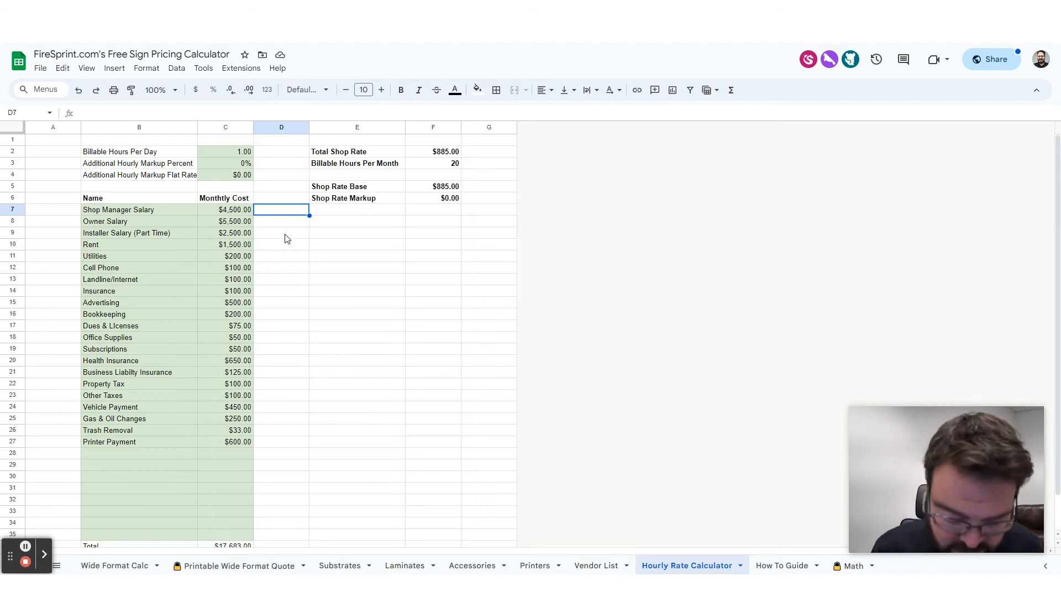
pyautogui.write('5')
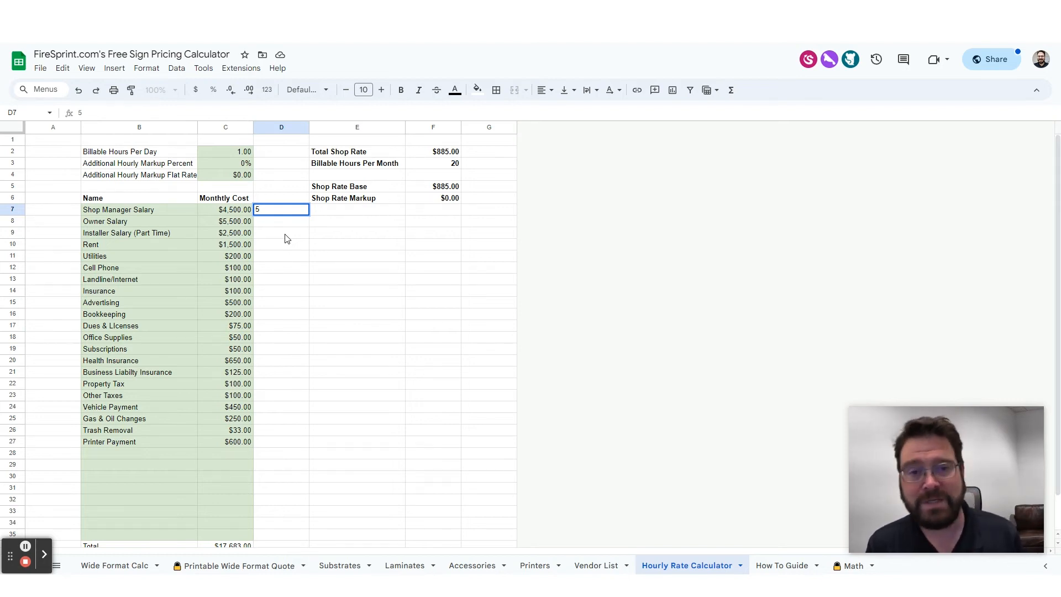
pyautogui.press('Return')
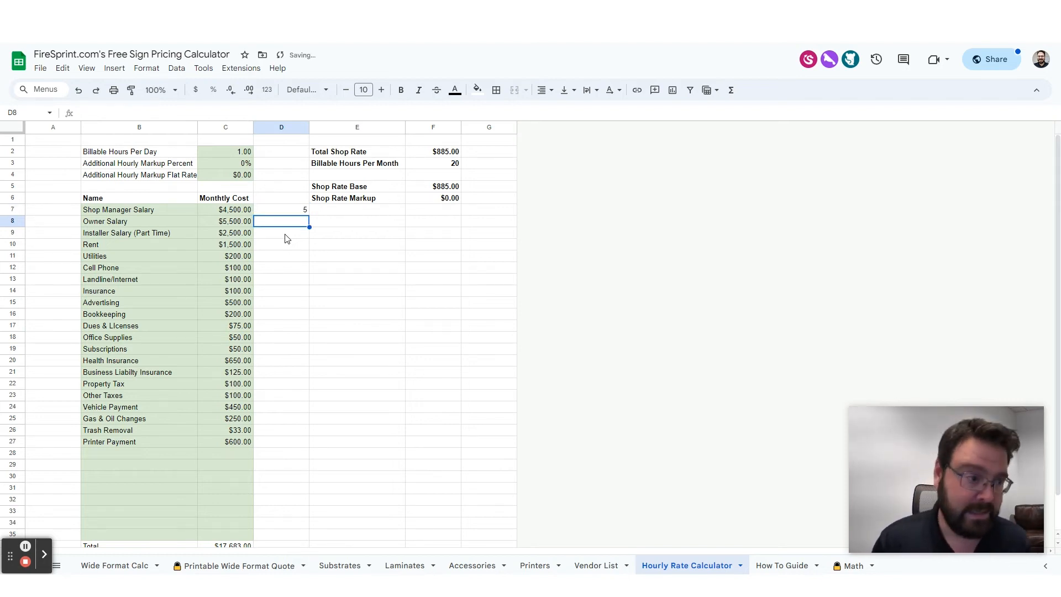
pyautogui.write('3')
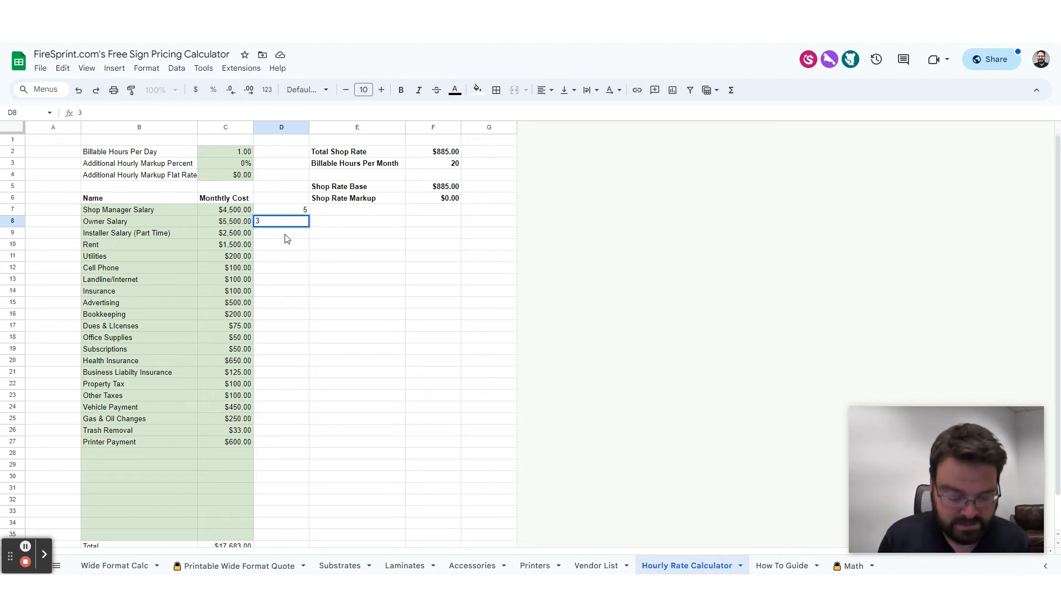
pyautogui.press('Return')
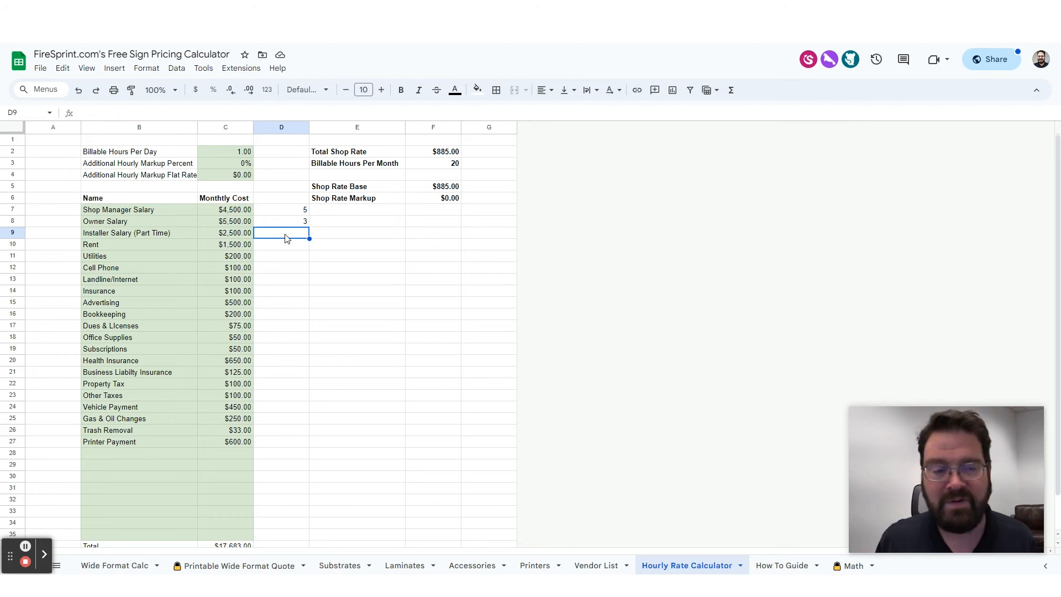
pyautogui.write('5')
pyautogui.press('Return')
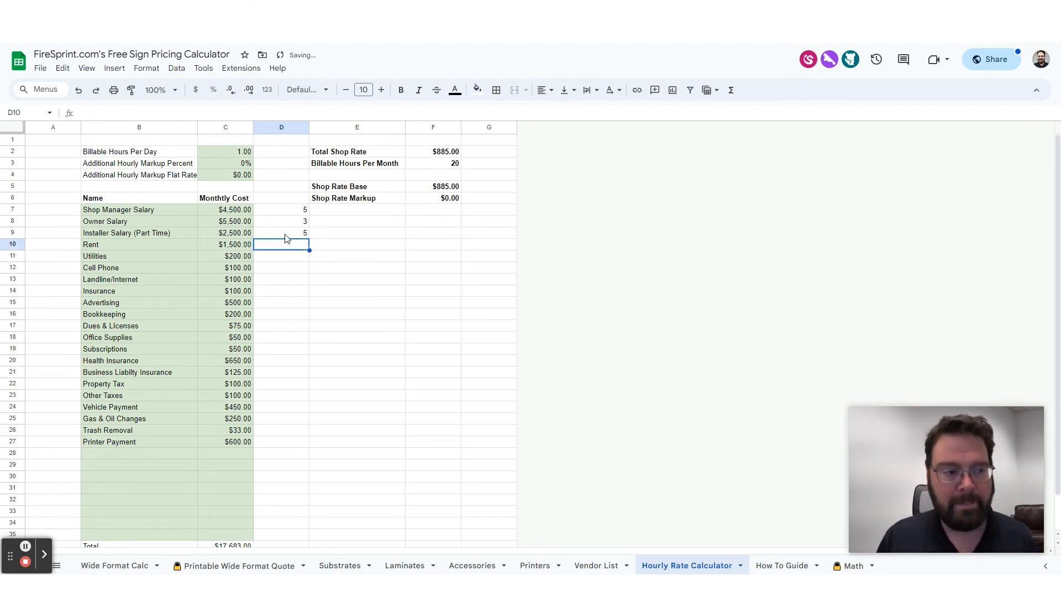
pyautogui.click(285, 234)
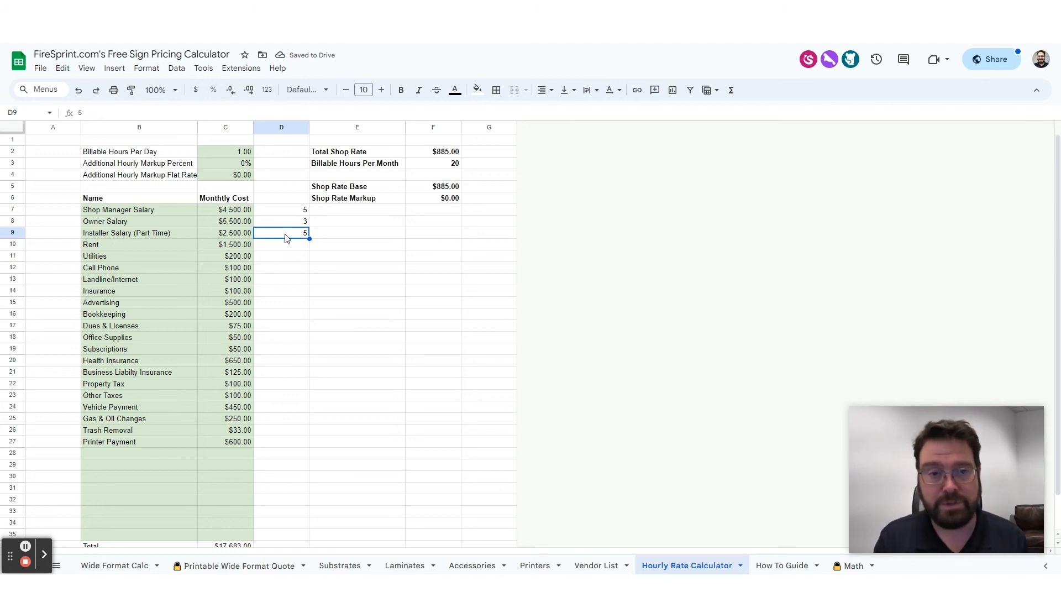
# Step: Set Billable Hours Per Day to 13
pyautogui.click(235, 155)
pyautogui.write('13')
pyautogui.press('Return')
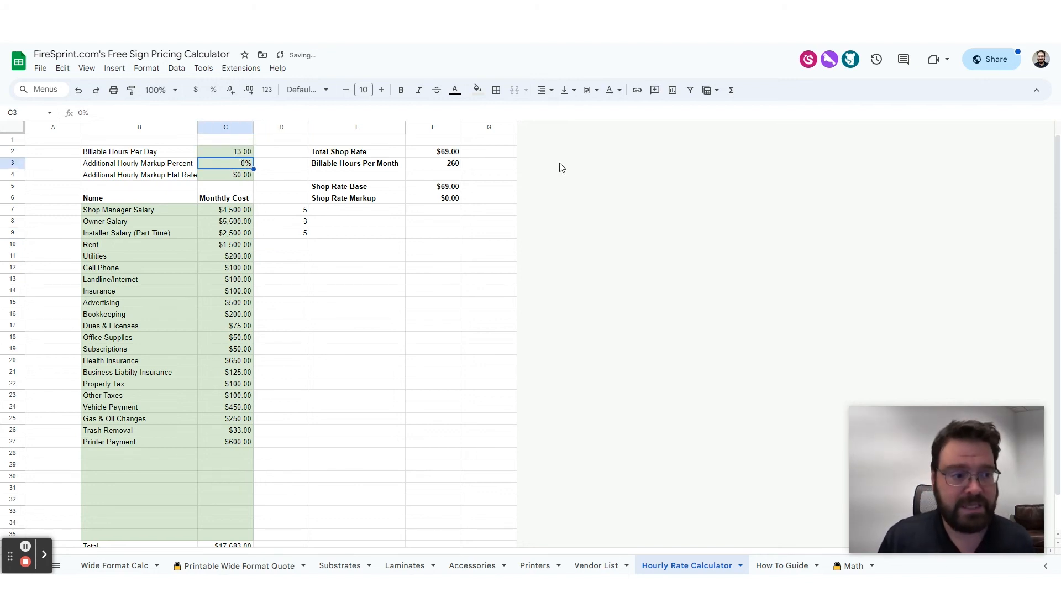
# Step: Clear the scratch hour values beside the three salaries in D7:D9
pyautogui.moveTo(288, 213); pyautogui.dragTo(290, 234)
pyautogui.press('Delete')
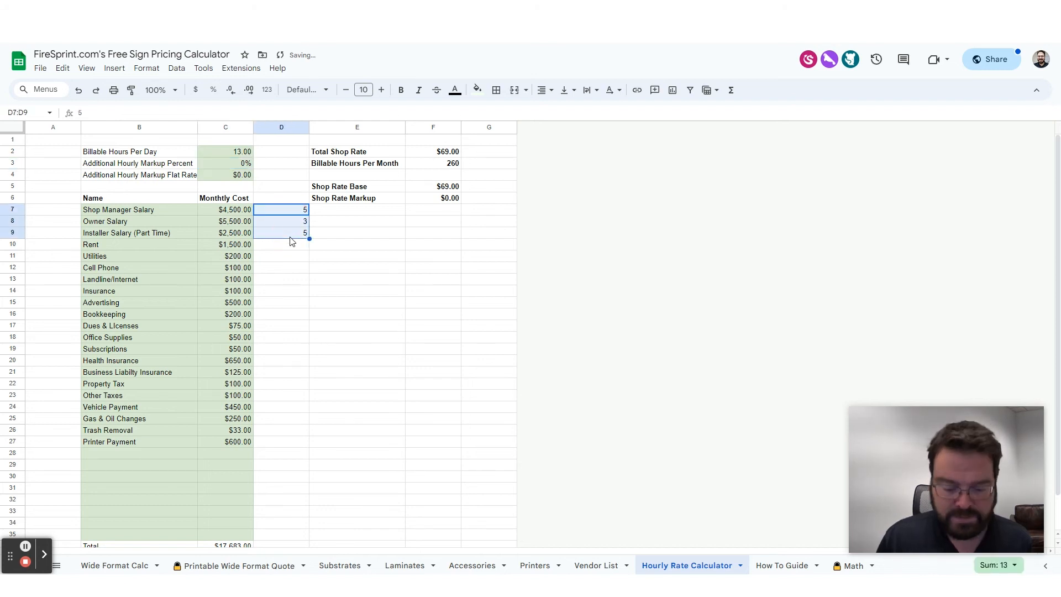
pyautogui.press('Up')
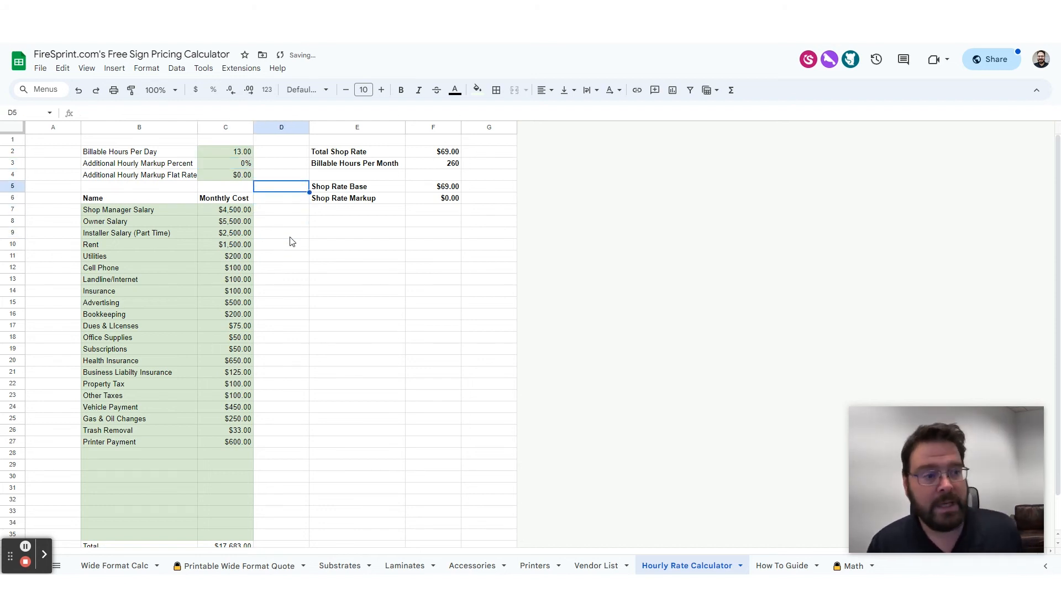
# Step: Examine the shop rate base formula and the figures behind it: daily billable hours, monthly billable hours and total monthly cost
pyautogui.click(240, 148)
pyautogui.click(434, 188)
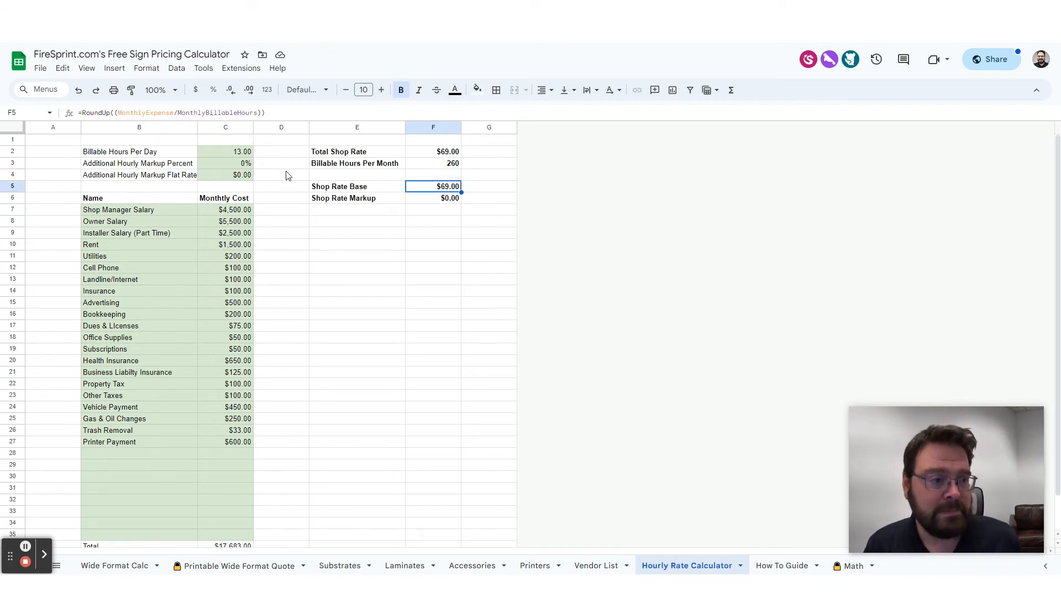
pyautogui.click(241, 155)
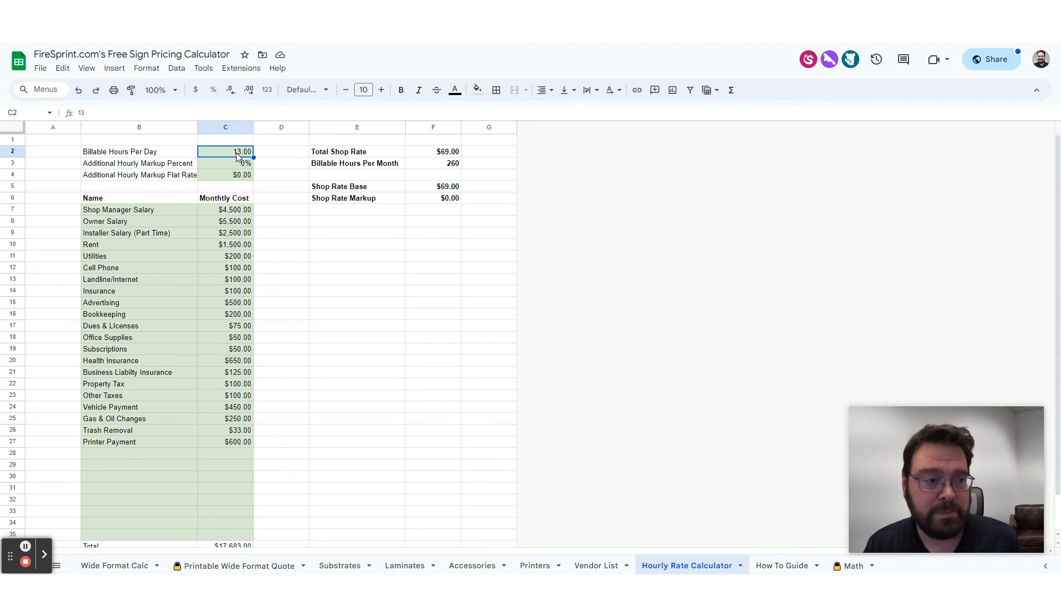
pyautogui.click(455, 166)
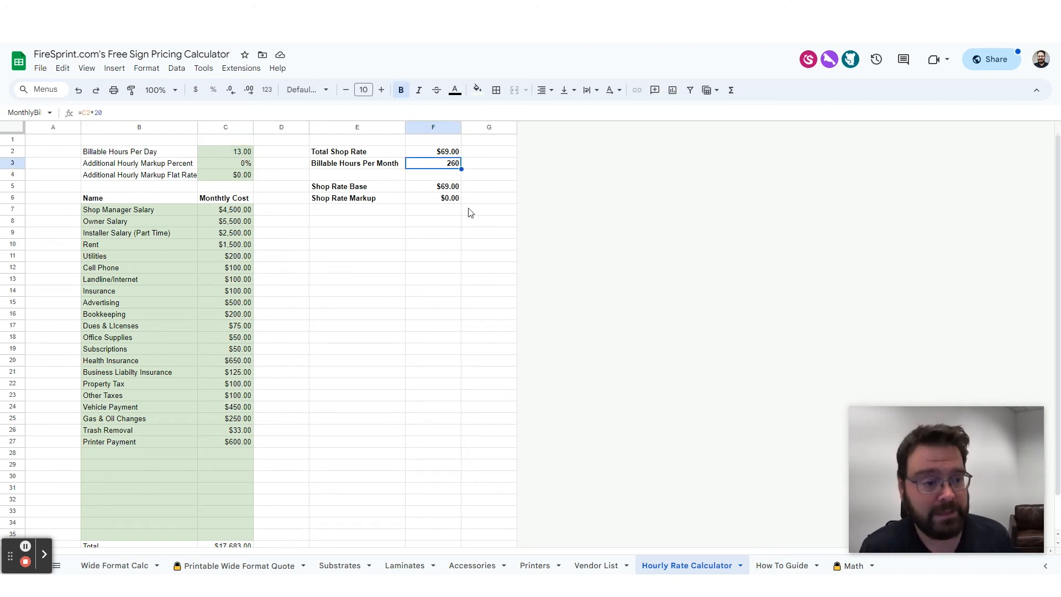
pyautogui.scroll(-1, 392, 296)
pyautogui.click(393, 301)
pyautogui.click(227, 525)
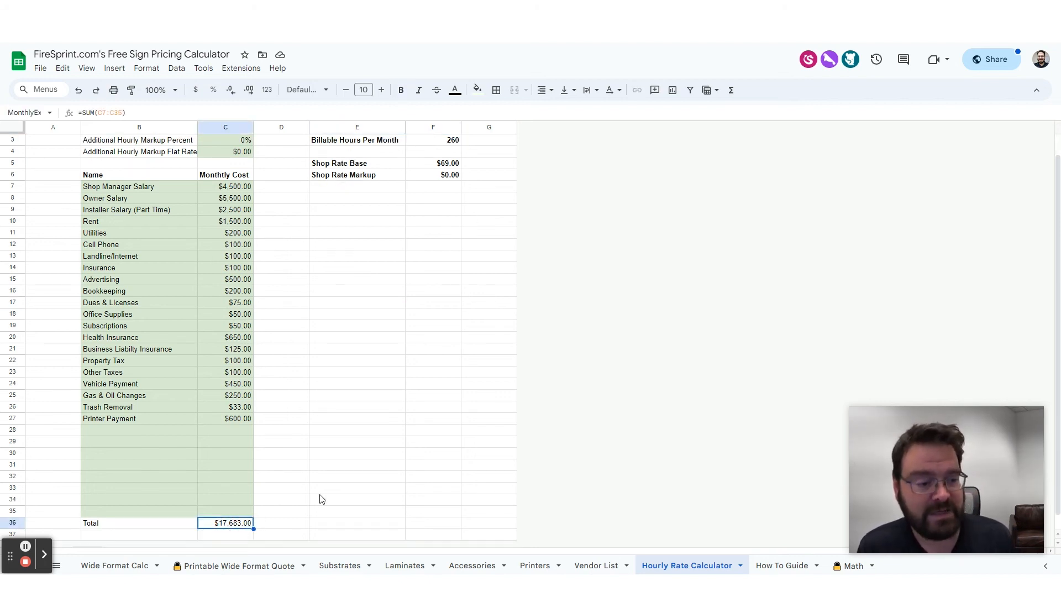
# Step: Set the Additional Hourly Markup Percent to 20% and the Additional Hourly Markup Flat Rate to $3.00
pyautogui.scroll(1, 343, 464)
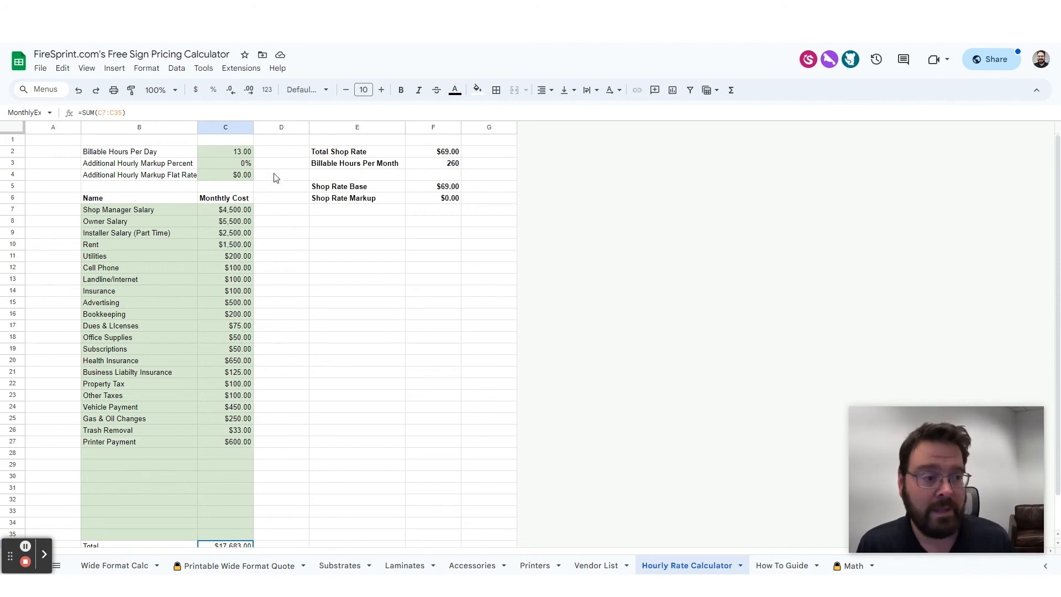
pyautogui.click(240, 165)
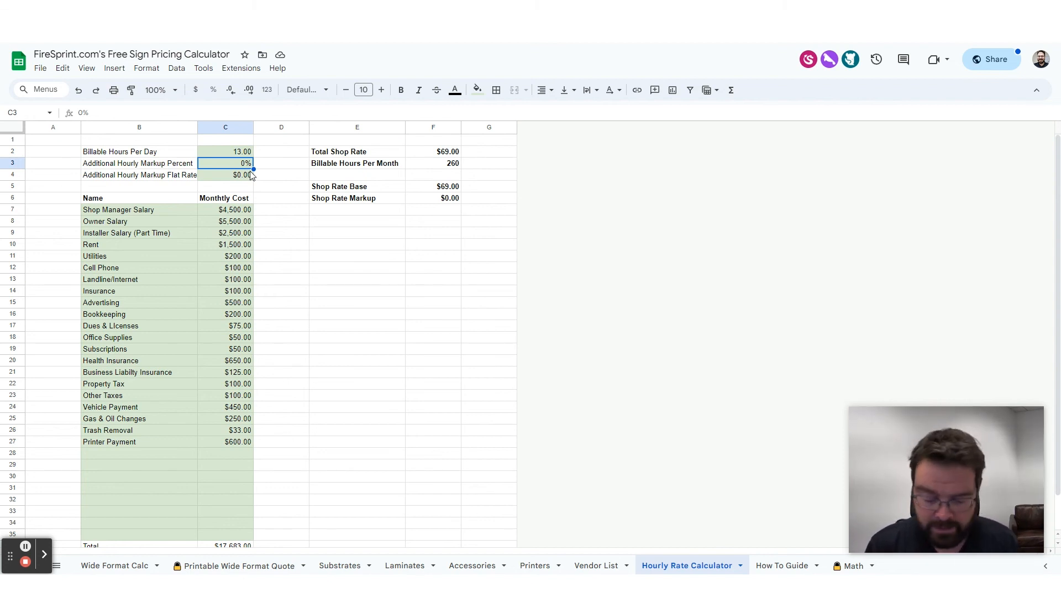
pyautogui.write('20')
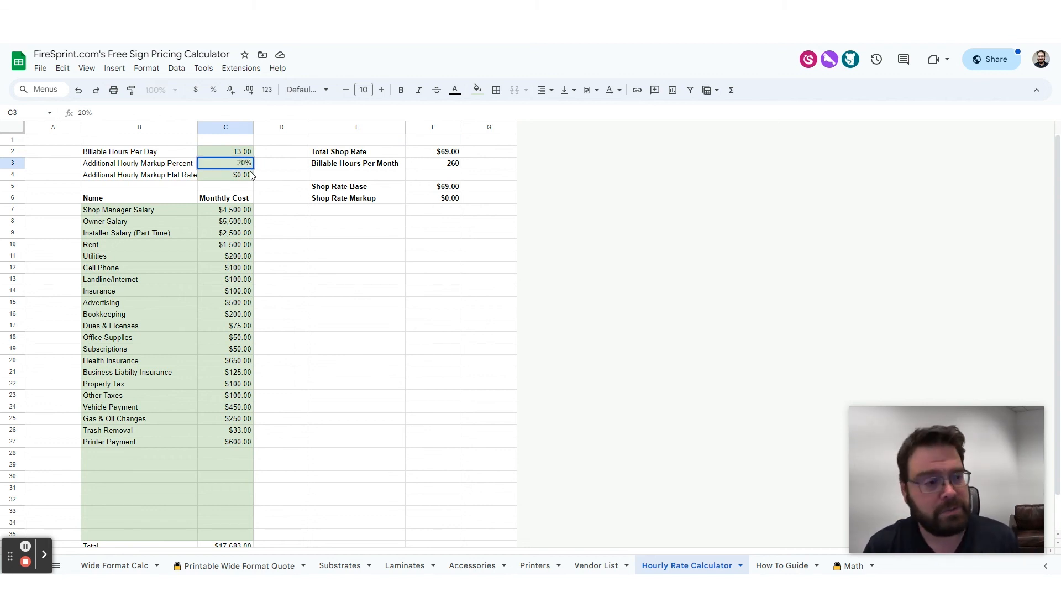
pyautogui.press('Return')
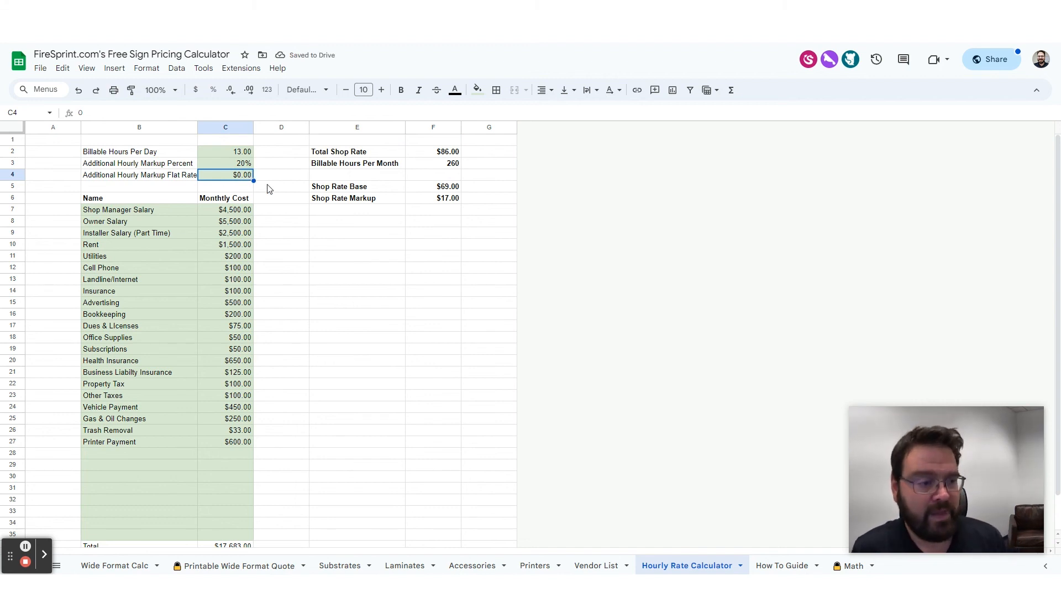
pyautogui.write('3')
pyautogui.press('Return')
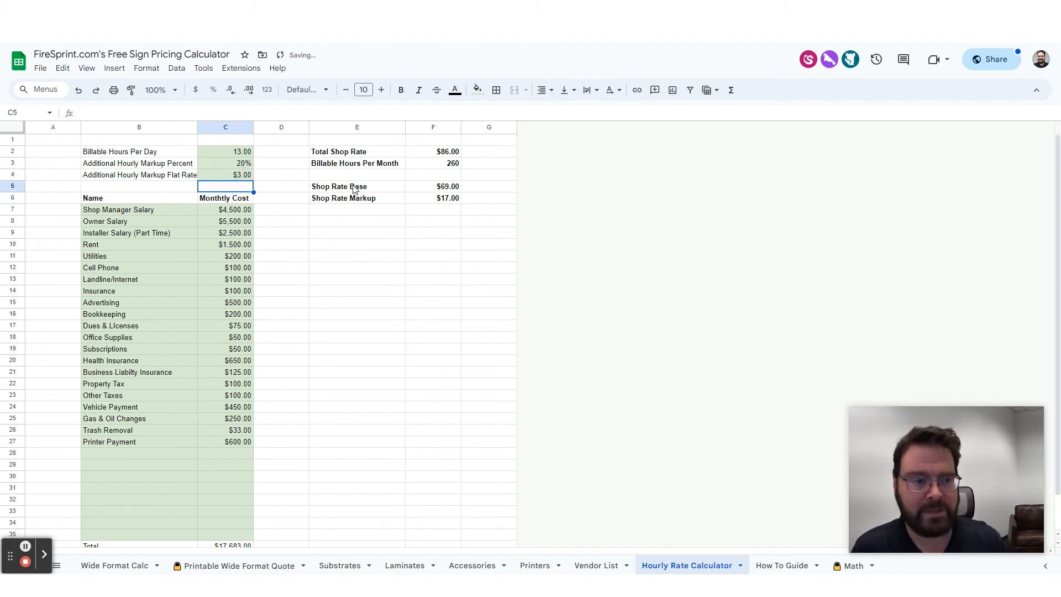
# Step: Review the flat rate markup and examine the formulas behind Shop Rate Base and Total Shop Rate
pyautogui.press('Up')
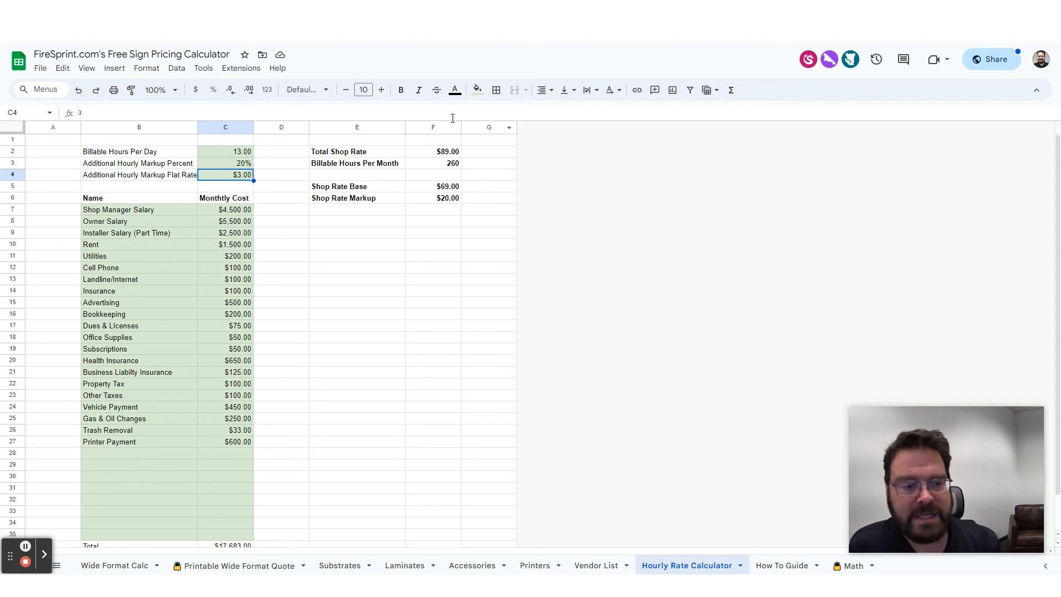
pyautogui.click(454, 187)
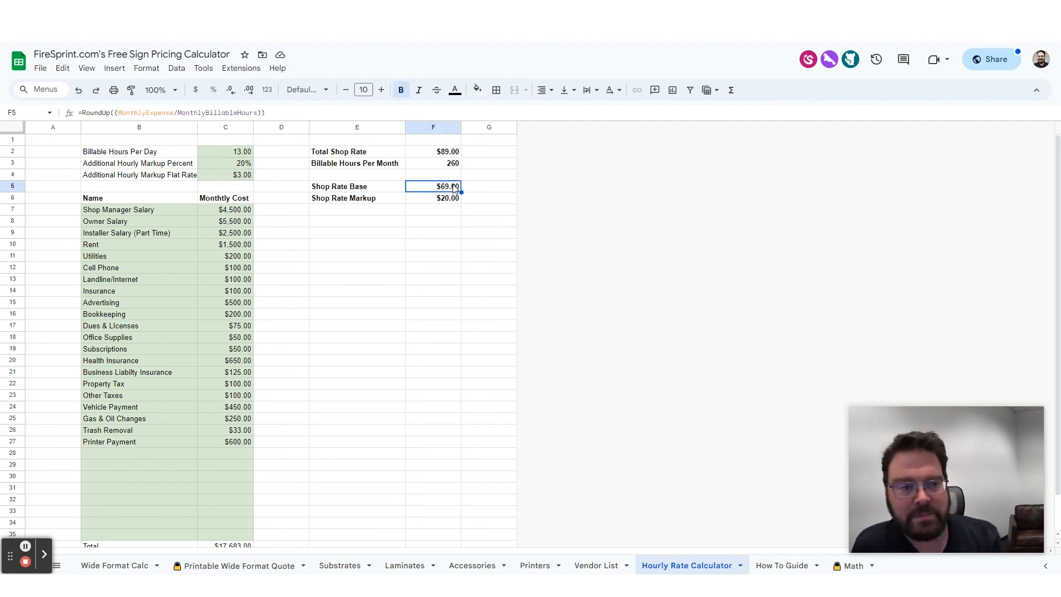
pyautogui.click(440, 151)
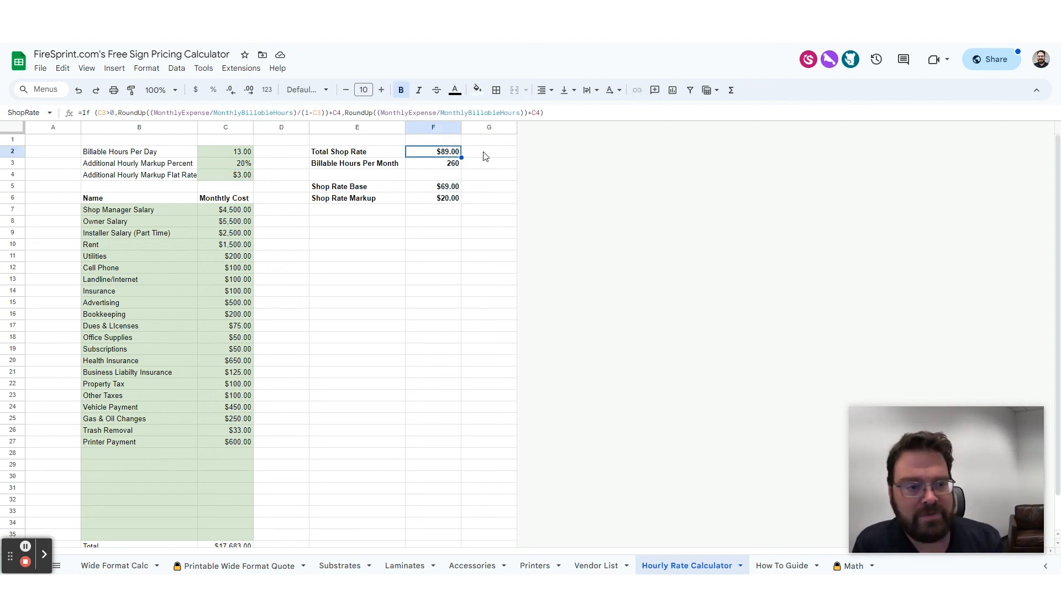